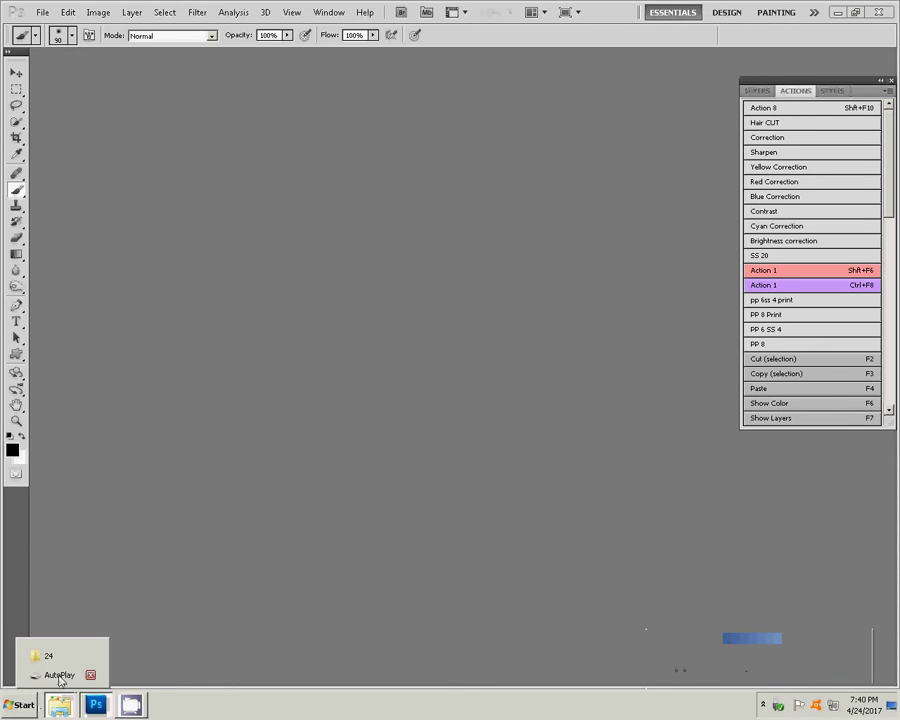
- Open the camera's DCIM > 104ND40X folder and select photos DSC_0106 and DSC_0105
left_click(57, 675)
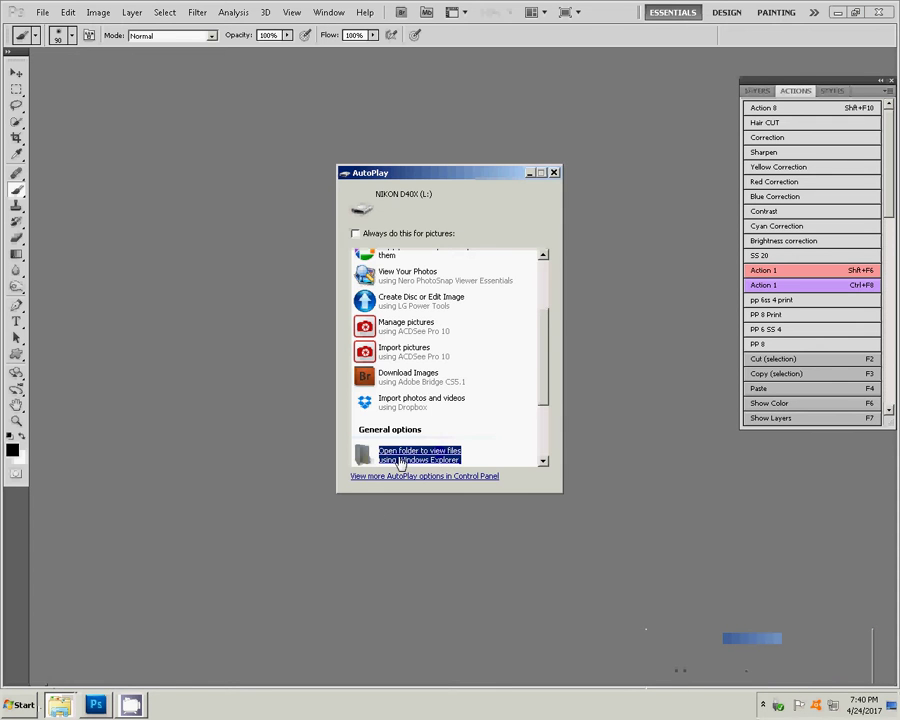
left_click(400, 458)
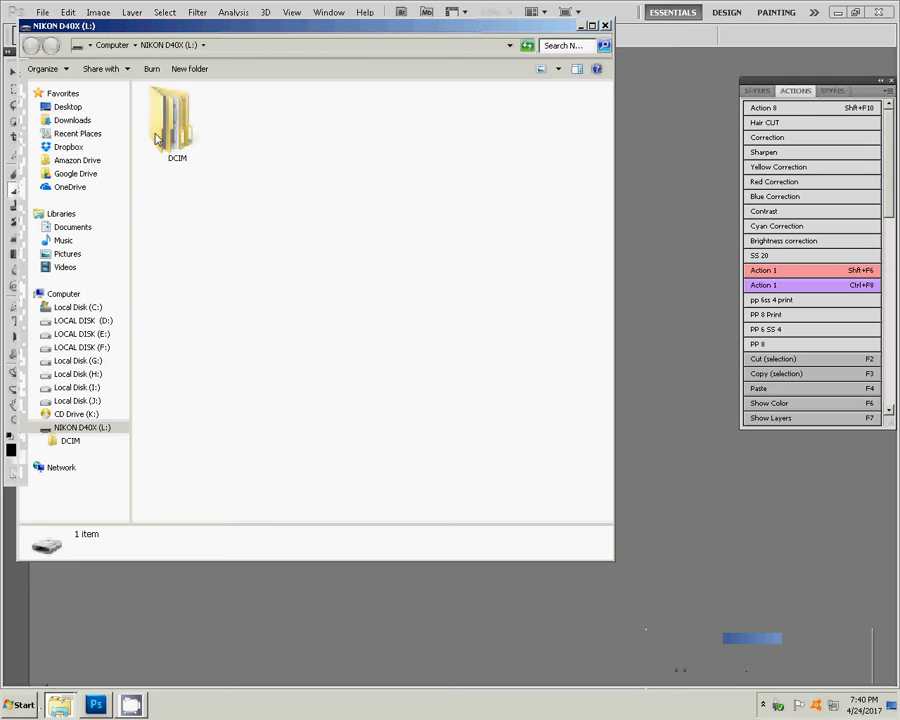
double_click(160, 135)
left_click(164, 127)
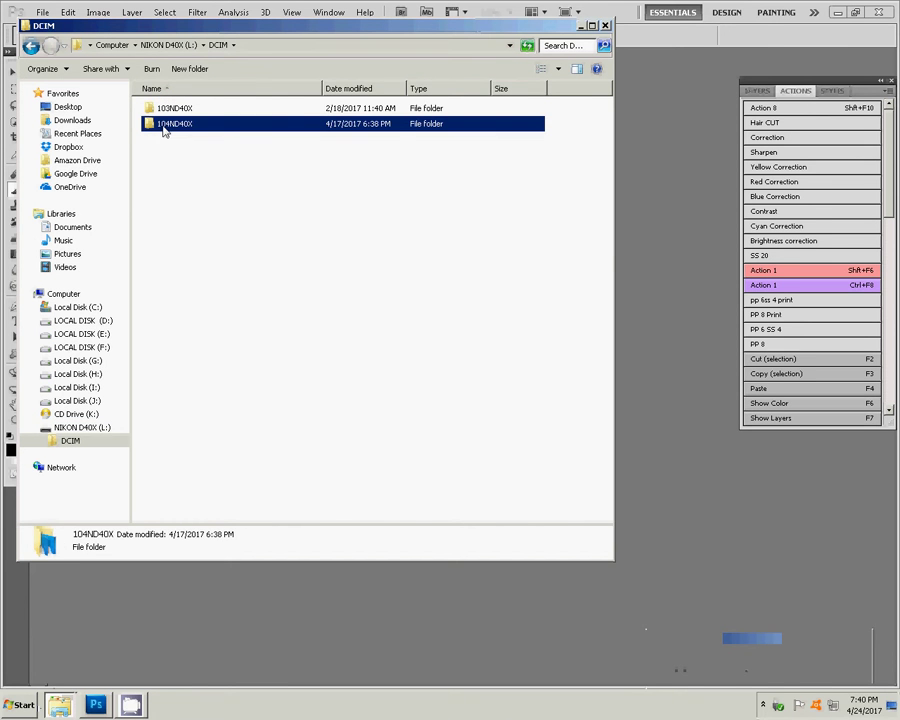
double_click(164, 126)
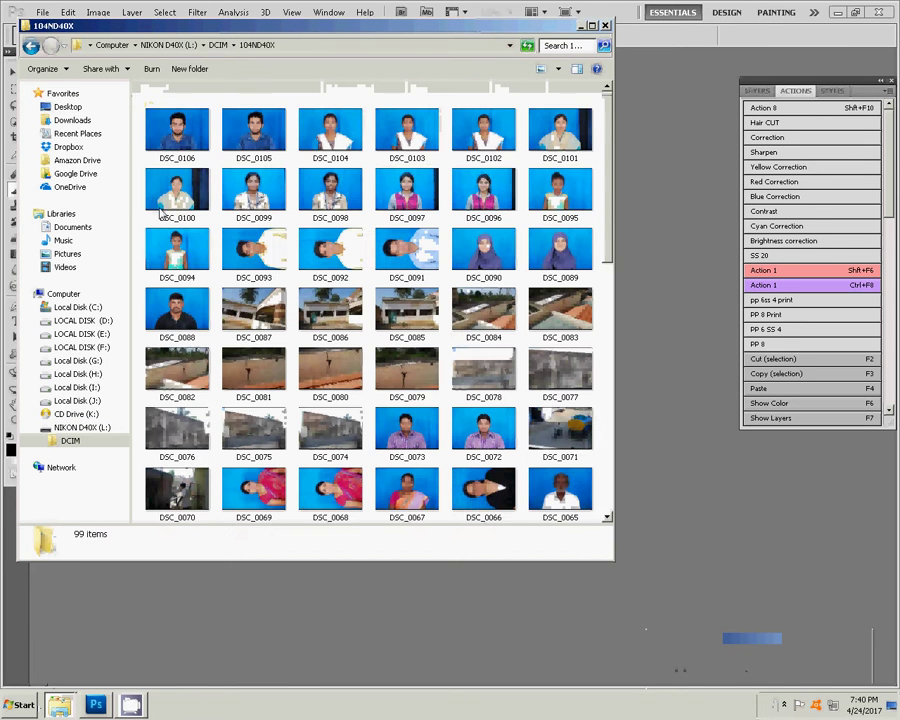
left_click(184, 135)
left_click(254, 128, "ctrl")
- Bring both photos into Photoshop, float DSC_0105 in its own window, and close DSC_0106
mouse_move(254, 128)
left_mouse_down()
mouse_move(225, 331)
mouse_move(531, 411)
left_mouse_up()
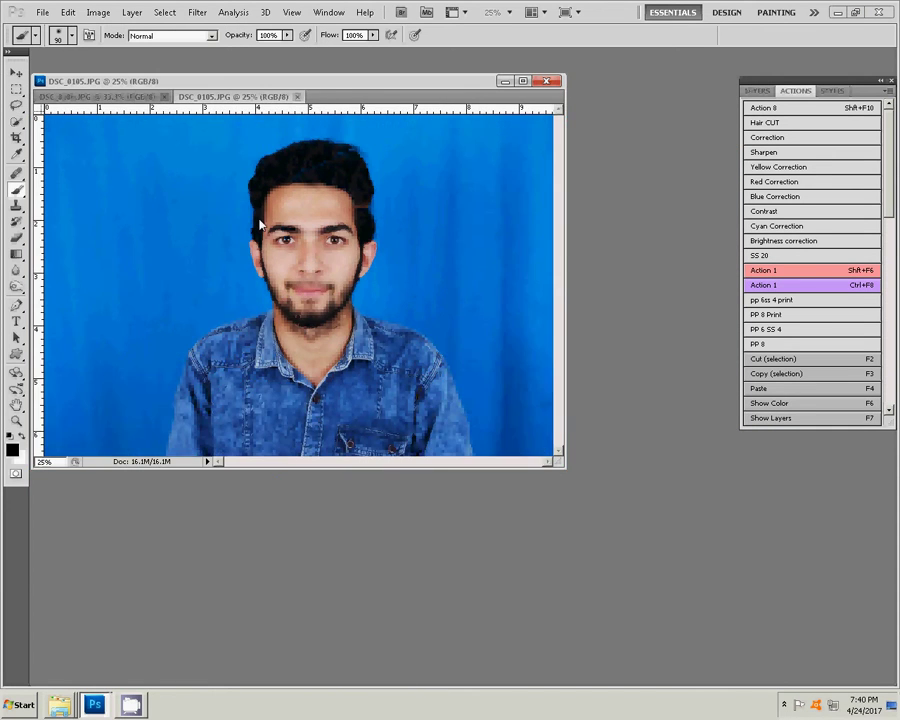
mouse_move(232, 96)
left_mouse_down()
mouse_move(380, 252)
mouse_move(378, 236)
left_mouse_up()
left_click(258, 214)
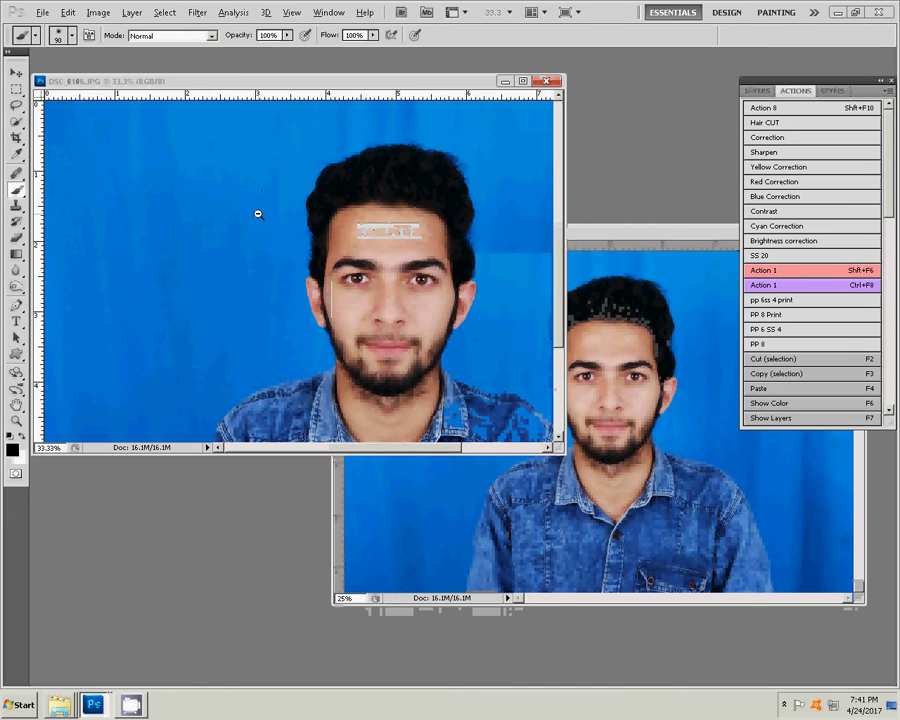
left_click(258, 214, "alt")
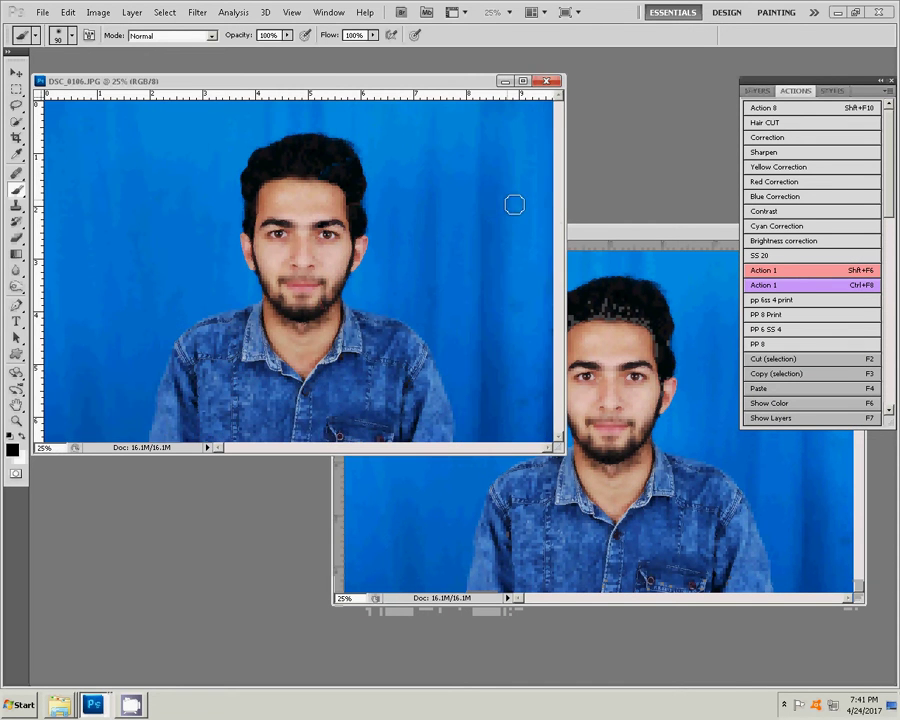
key("ctrl+w")
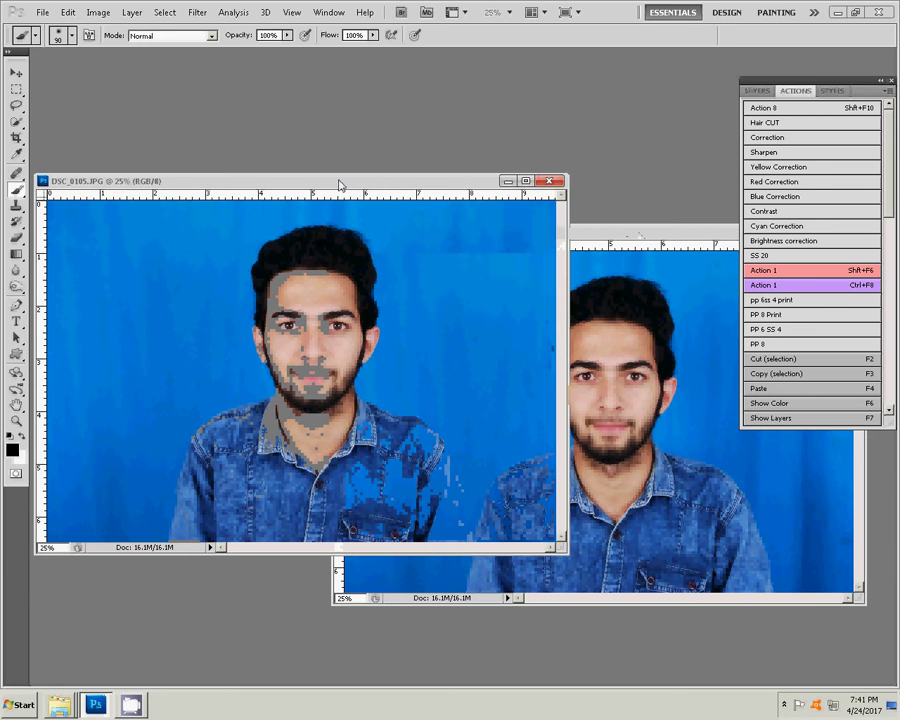
- Crop DSC_0105 to the 3.4 × 4.4 cm head-and-shoulders frame and fit it on screen
key("c")
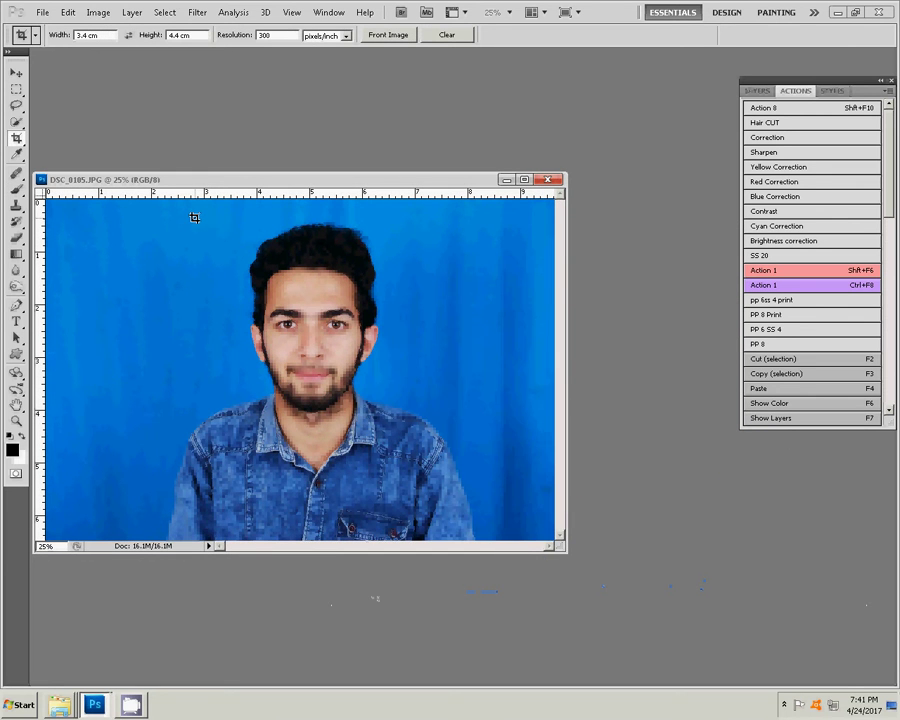
left_click_drag(195, 220, 466, 516)
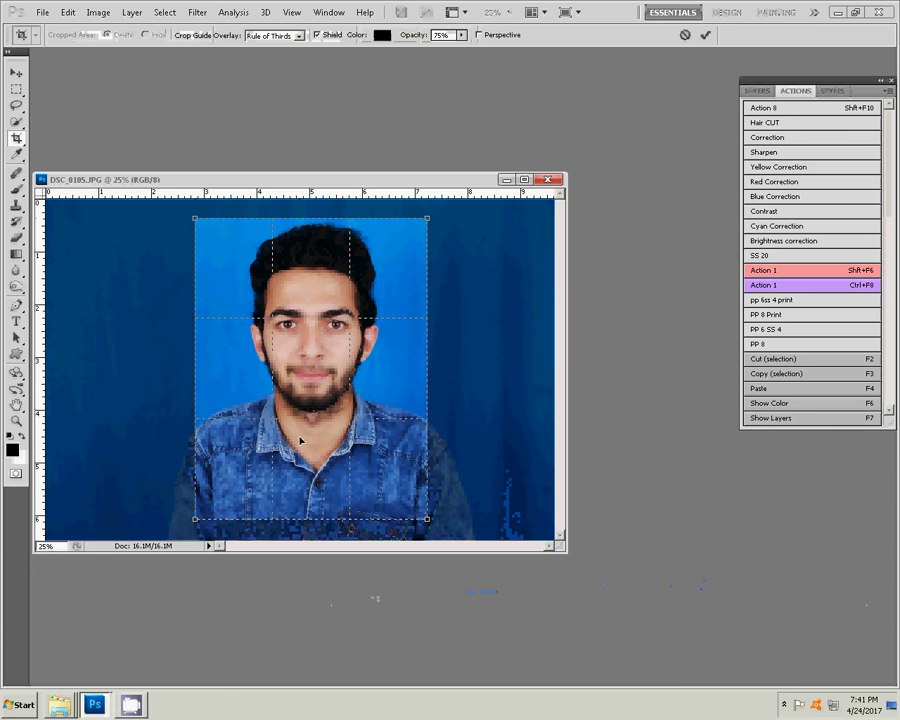
left_click_drag(304, 436, 300, 430)
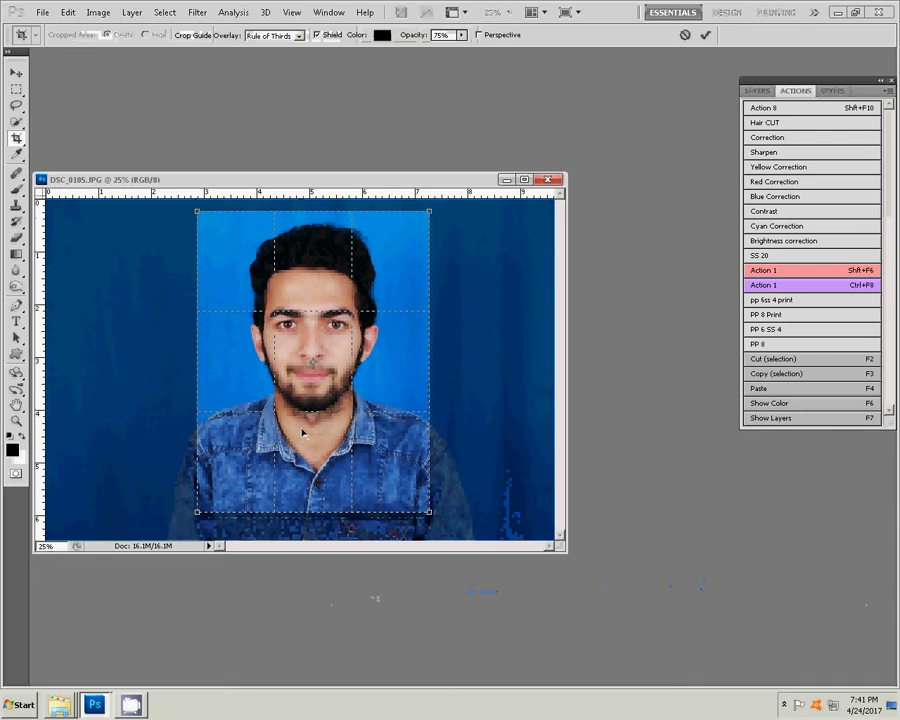
left_click(706, 36)
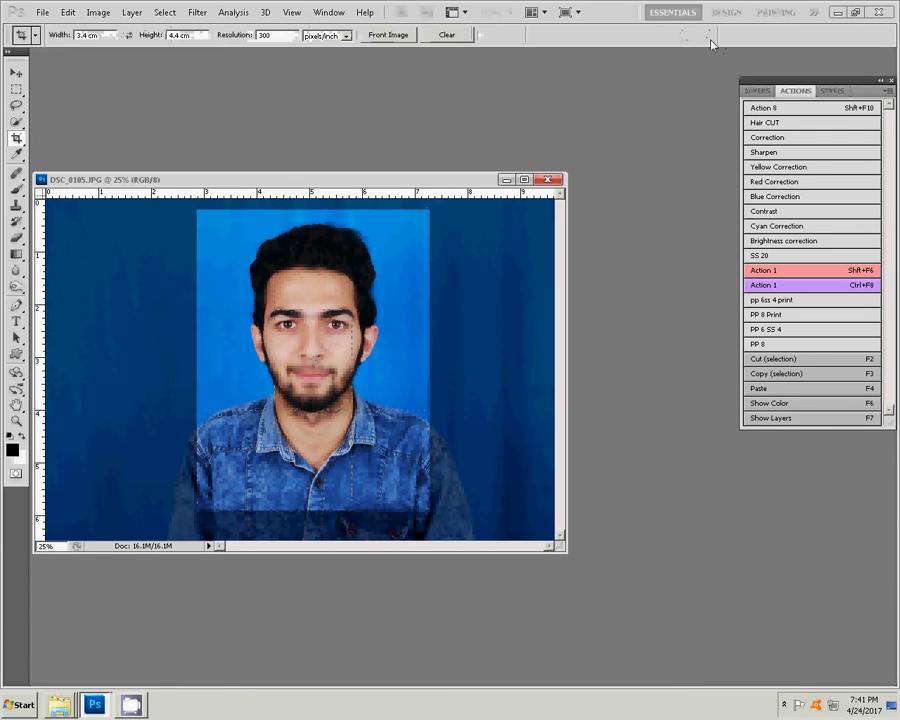
key("z")
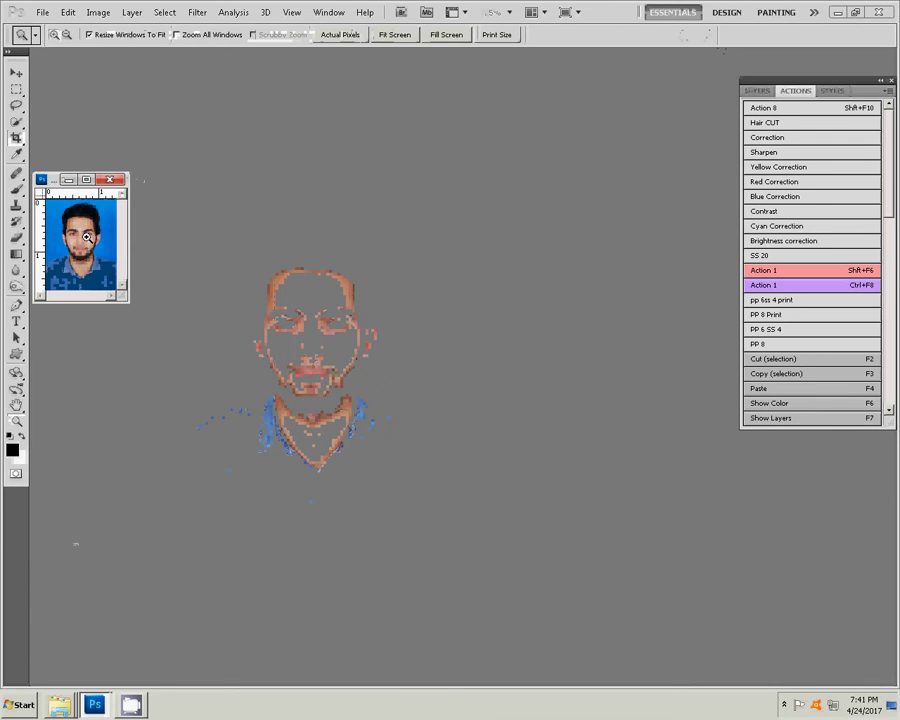
right_click(90, 241)
left_click(100, 245)
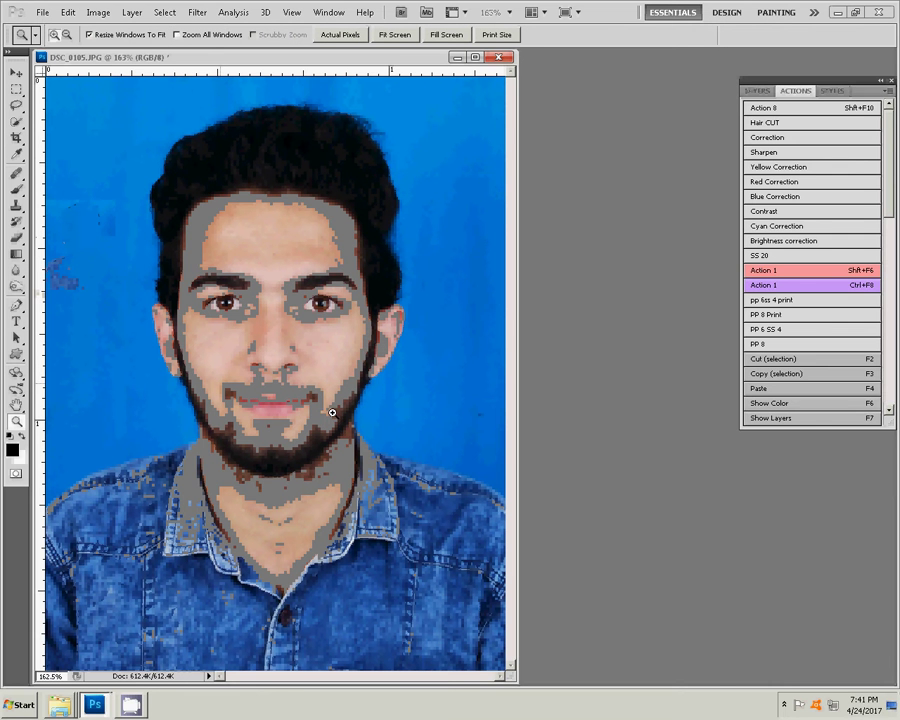
- Add a #504f4f Solid Color fill layer in Soft Light mode and flatten it into the photo
key("F7")
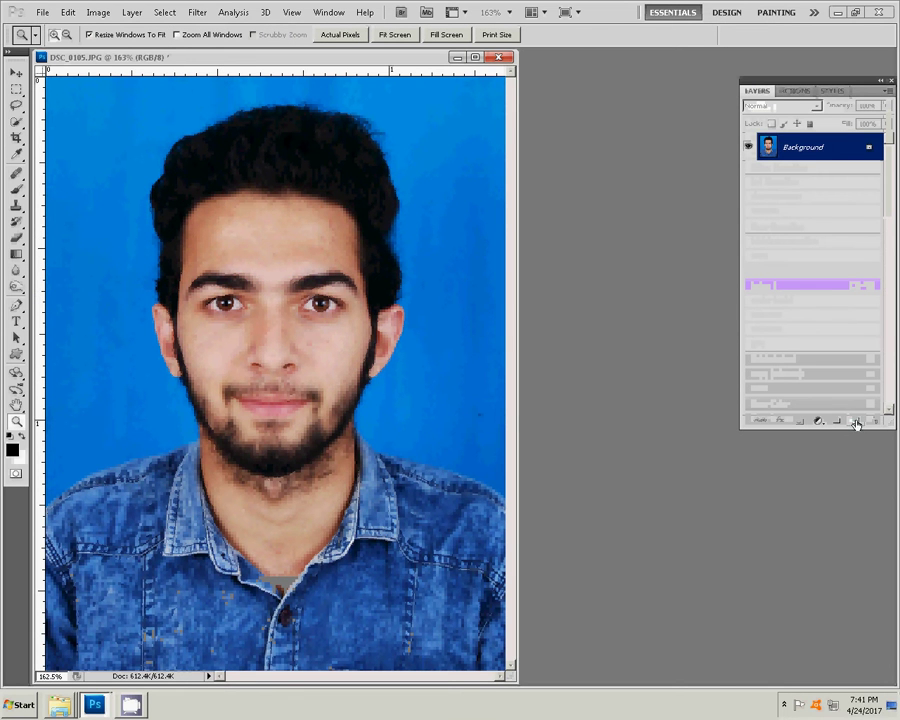
left_click(853, 421)
left_click(818, 421)
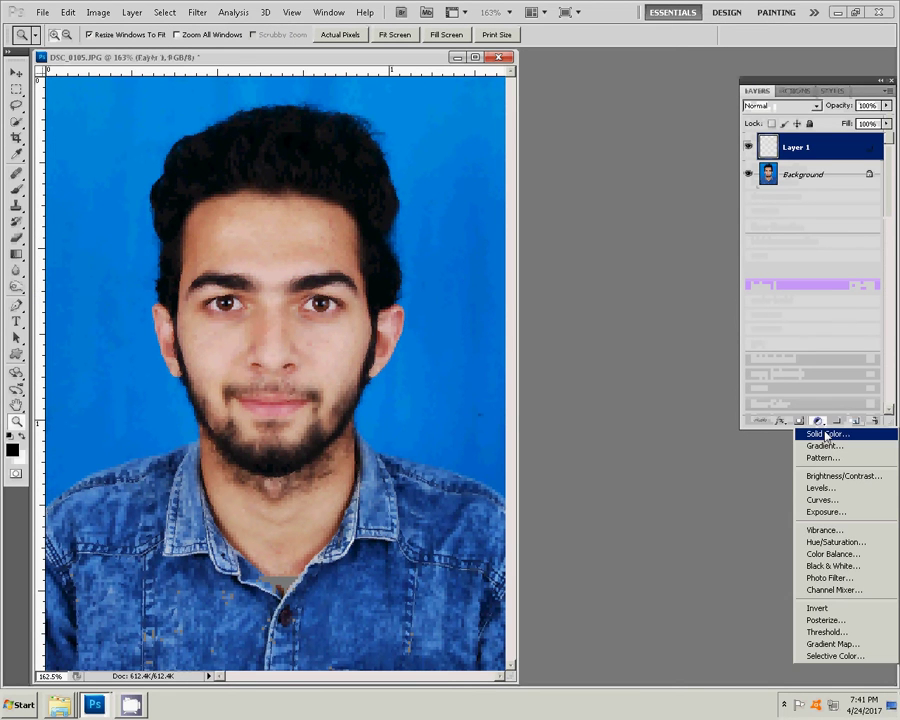
left_click(818, 430)
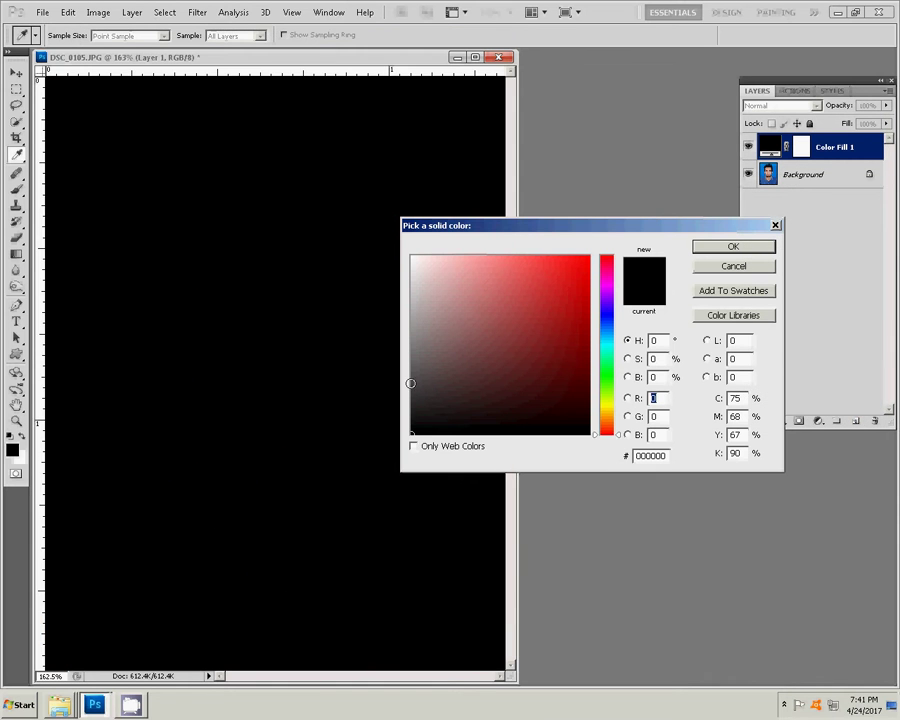
left_click(414, 381)
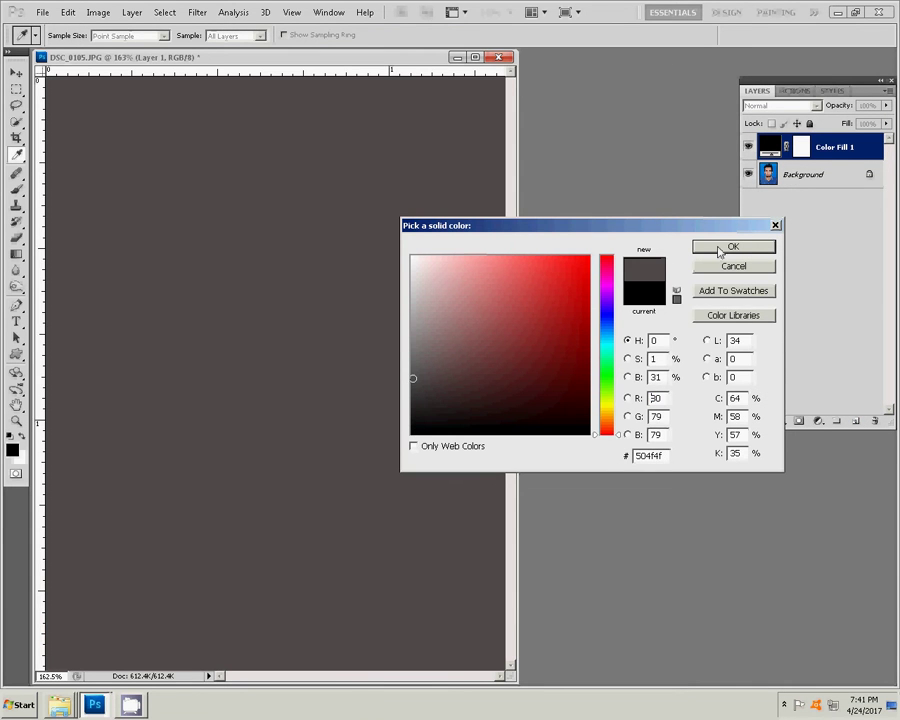
left_click(733, 246)
left_click(780, 105)
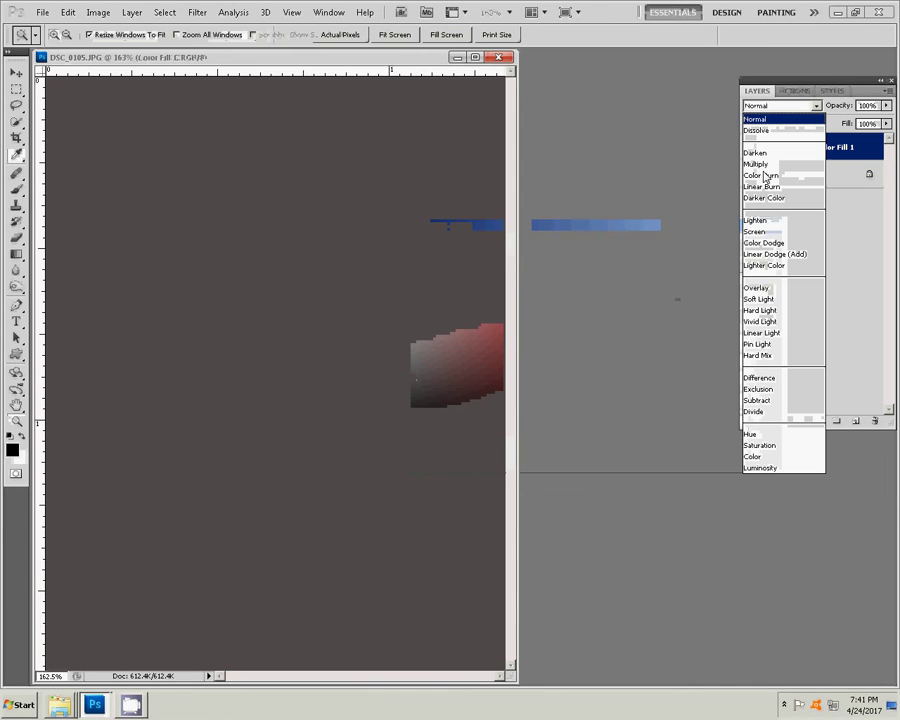
left_click(762, 299)
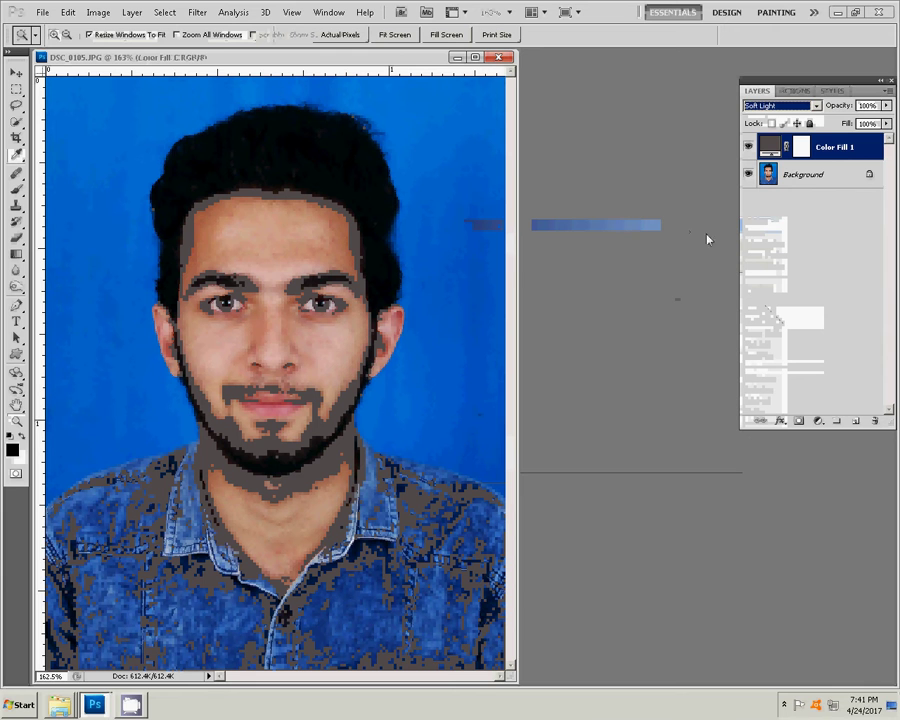
key("Delete")
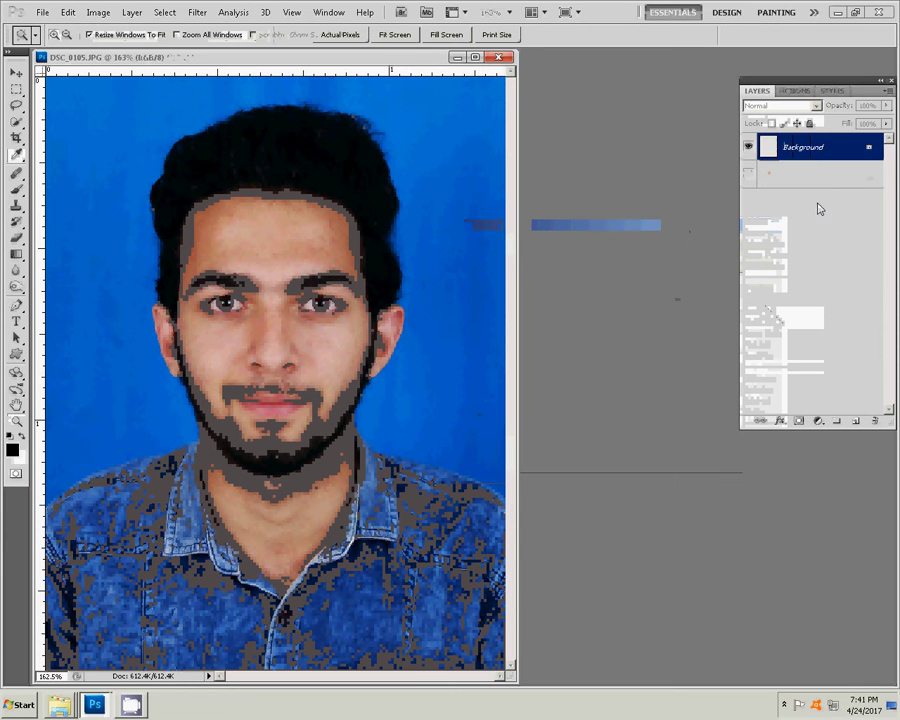
- Duplicate the photo to Layer 1 and run Portraiture with an Auto skin mask sampled from the face
key("ctrl+j")
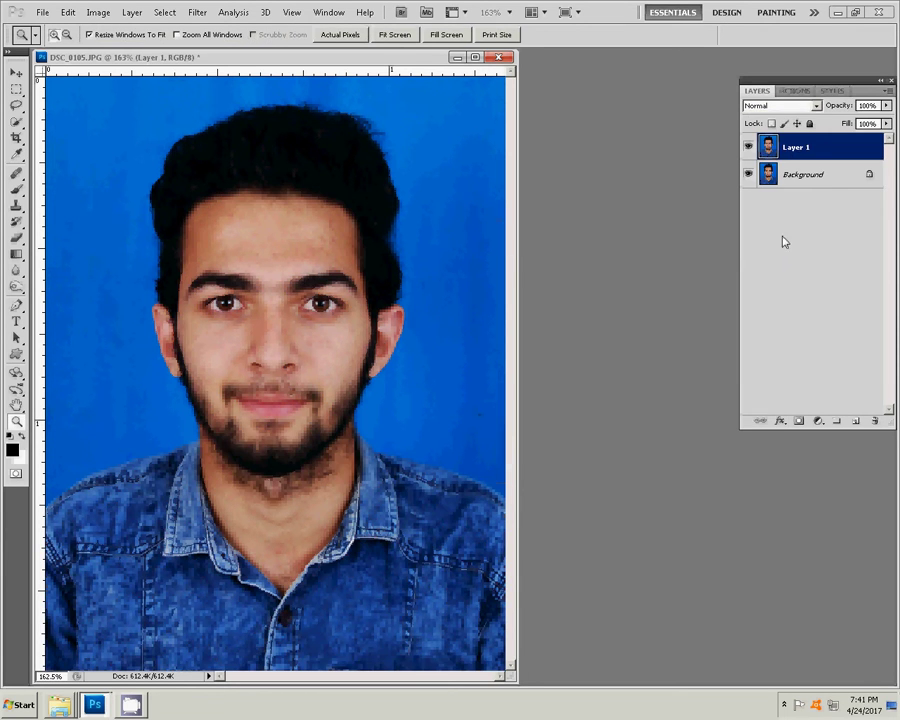
left_click(197, 12)
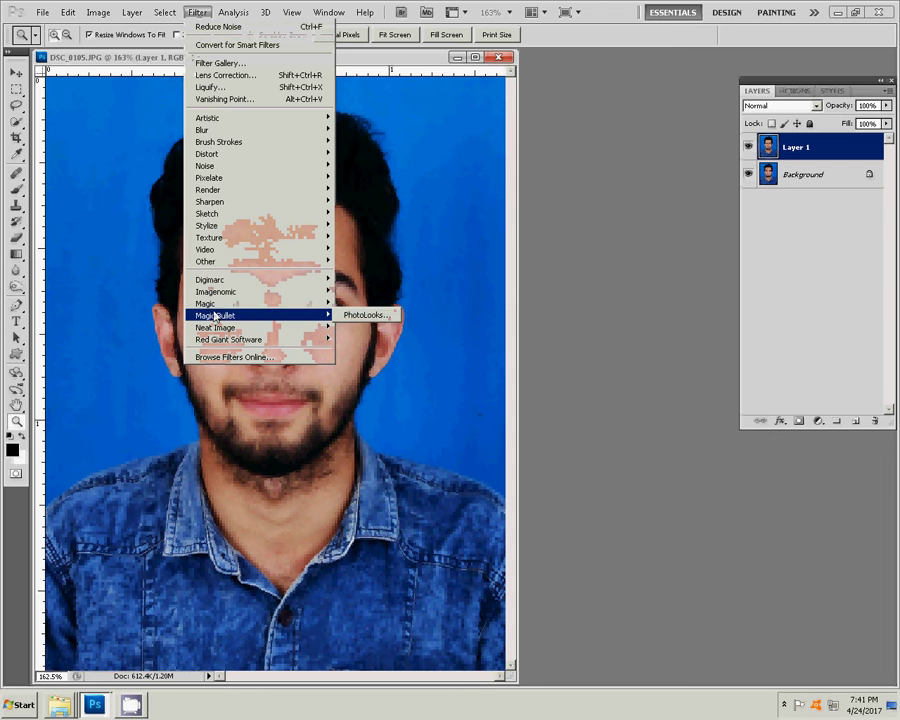
mouse_move(216, 291)
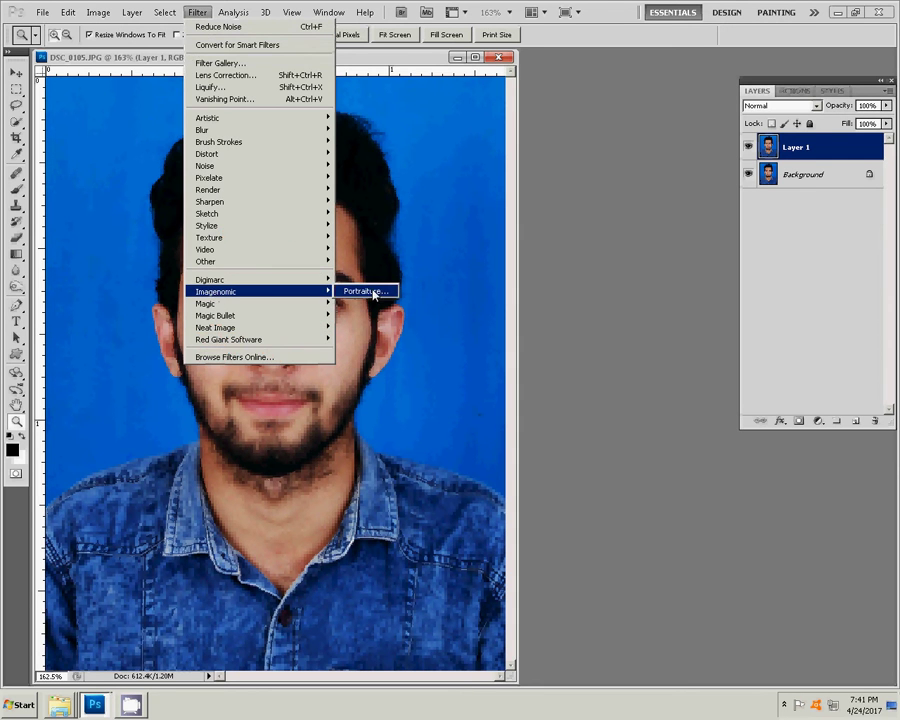
left_click(379, 294)
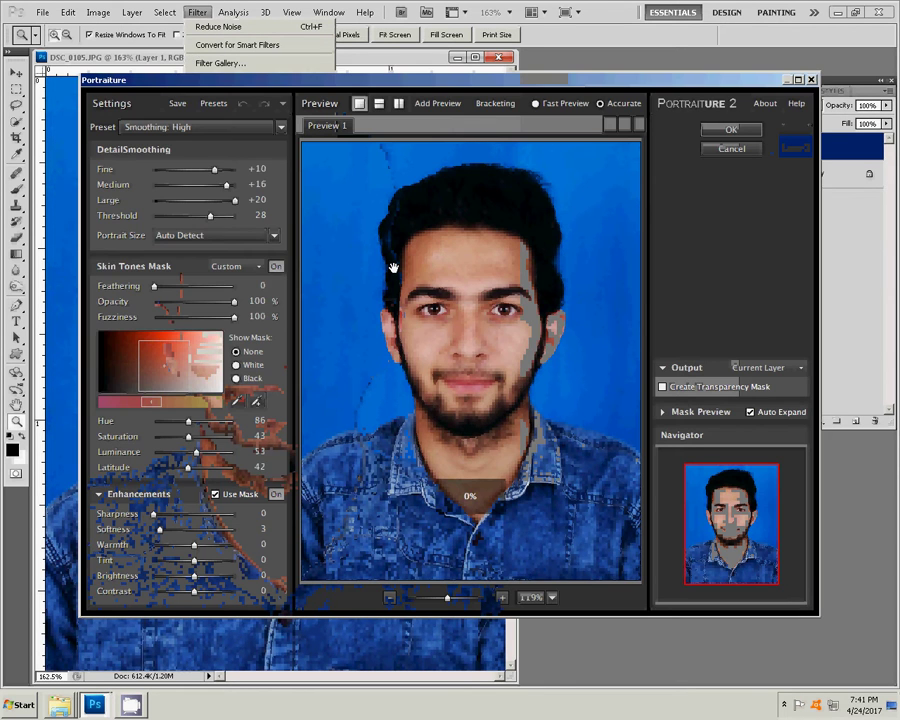
left_click(248, 266)
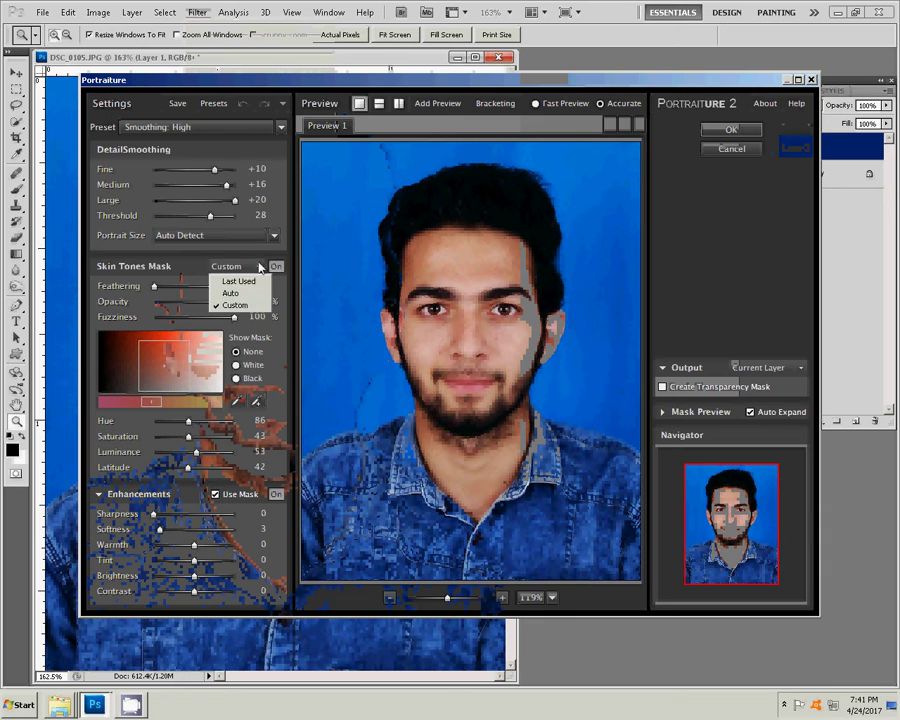
left_click(245, 295)
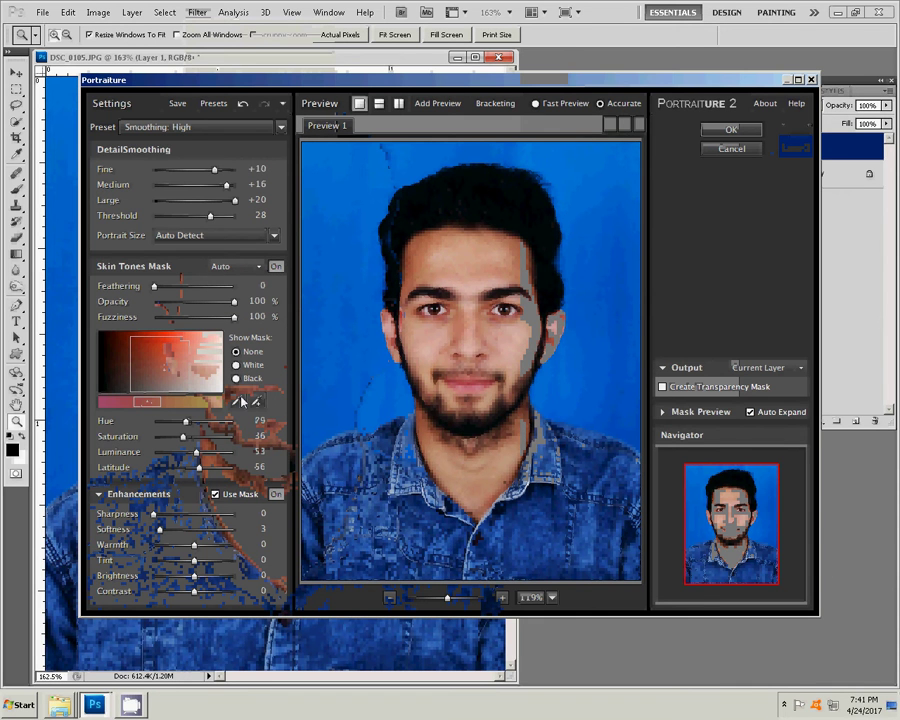
left_click(241, 399)
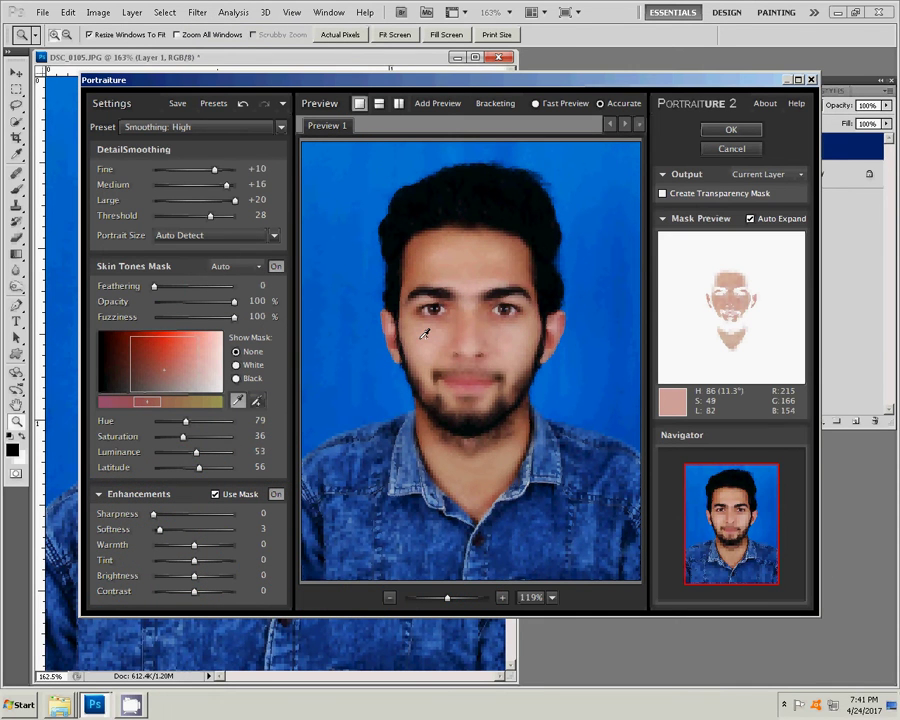
left_click(424, 334)
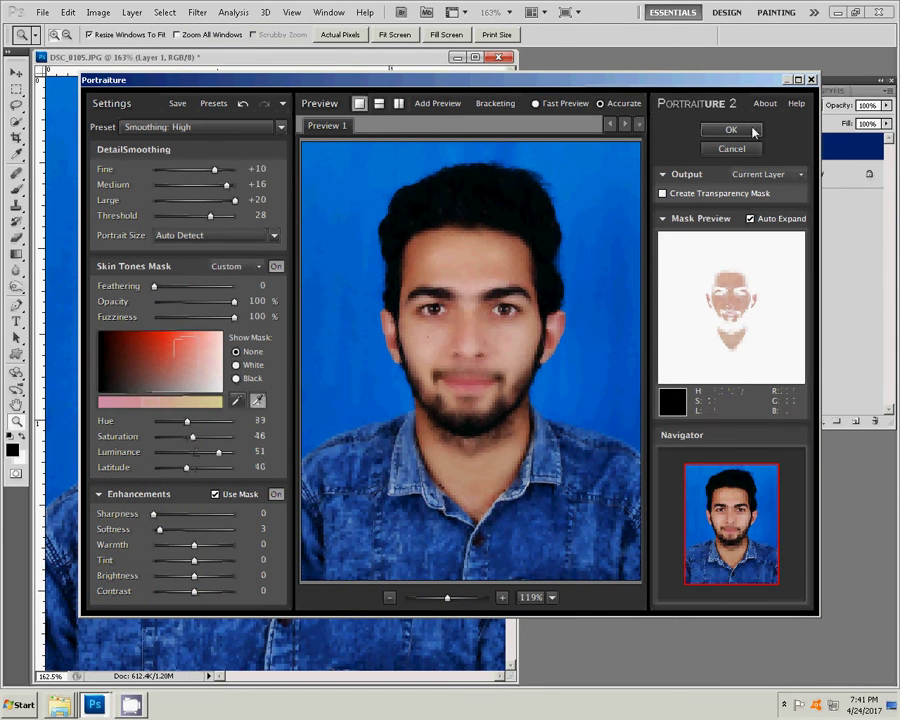
- Apply the Portraiture smoothing and set up a size-25 Blur brush on the zoomed face
left_click(731, 130)
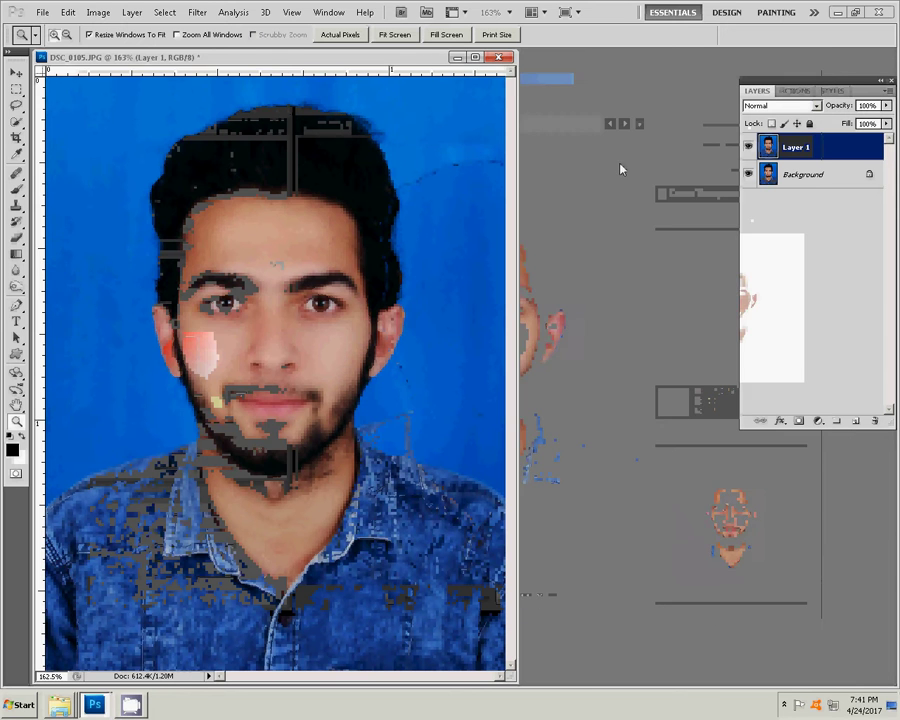
left_click(268, 312)
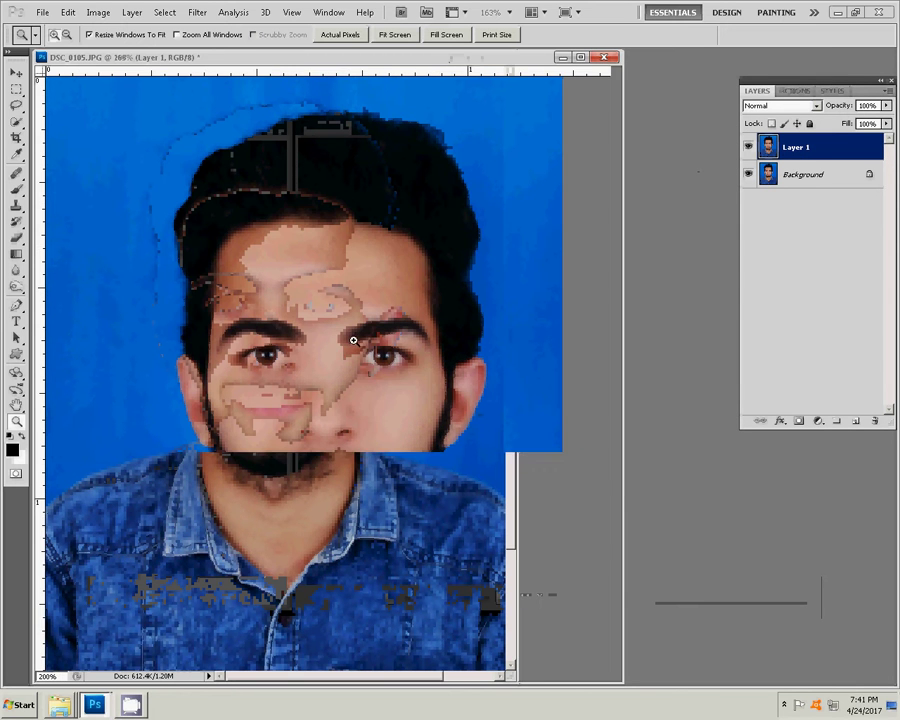
left_click(16, 270)
key("bracketright")
key("bracketright")
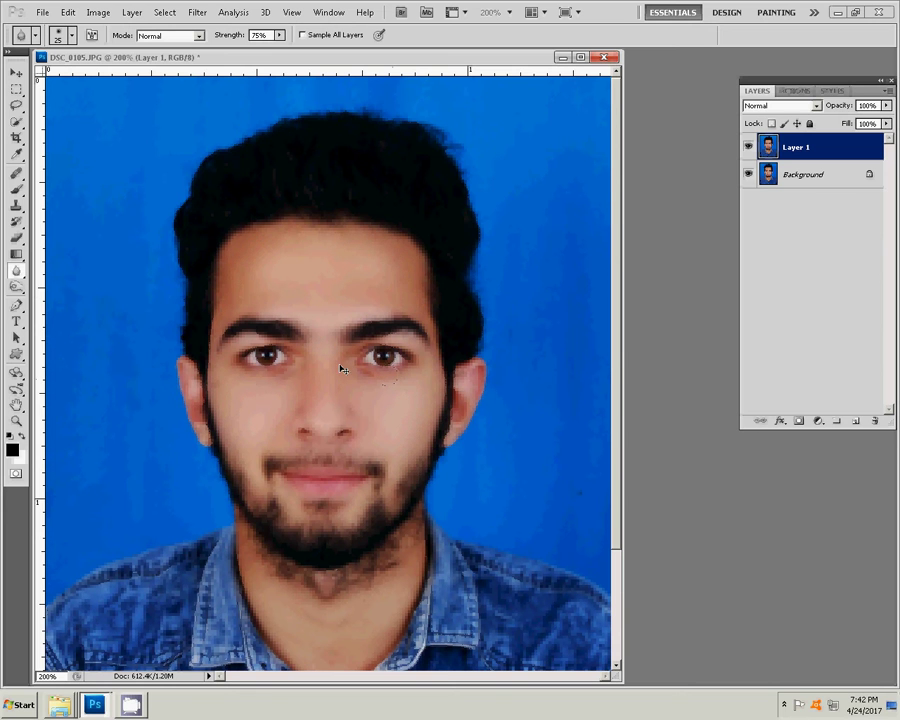
- Set the midtone Yellow–Blue colour balance to -12, fit the view, and merge the layers
key("ctrl+b")
left_click_drag(662, 300, 655, 300)
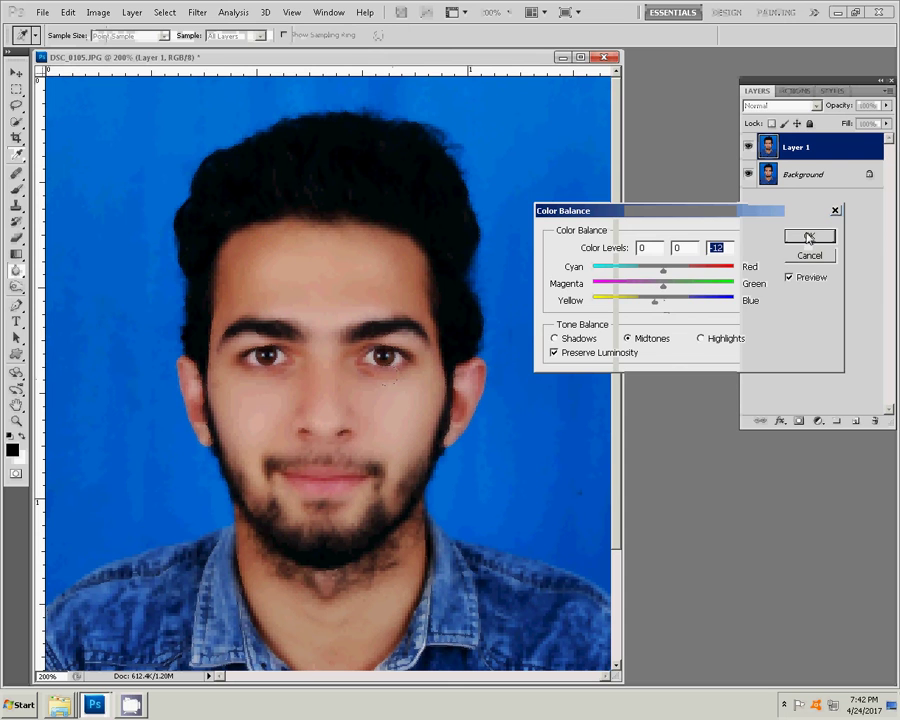
left_click(809, 237)
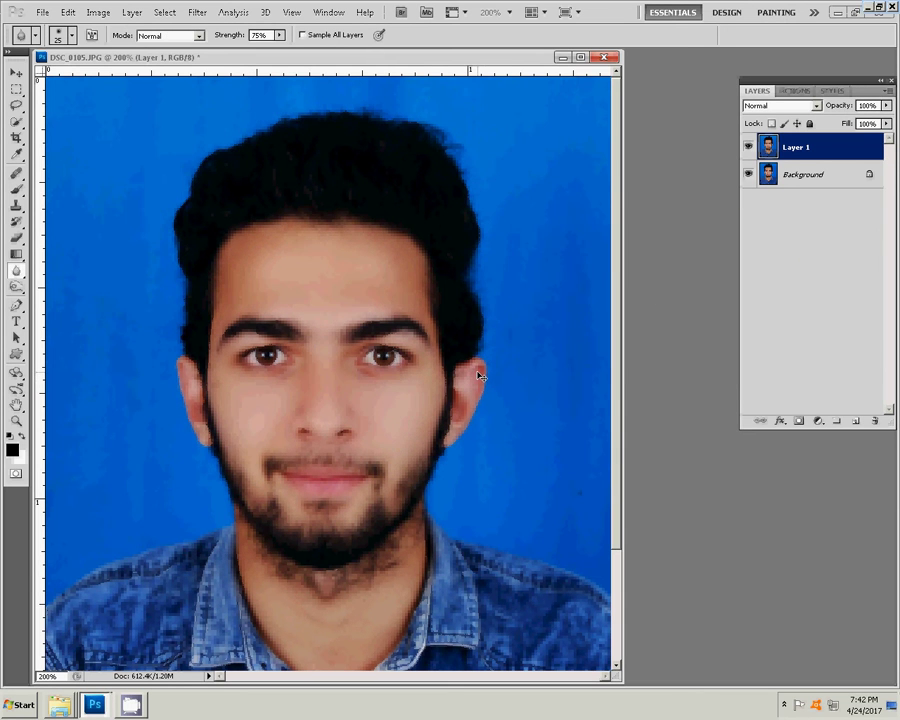
key("z")
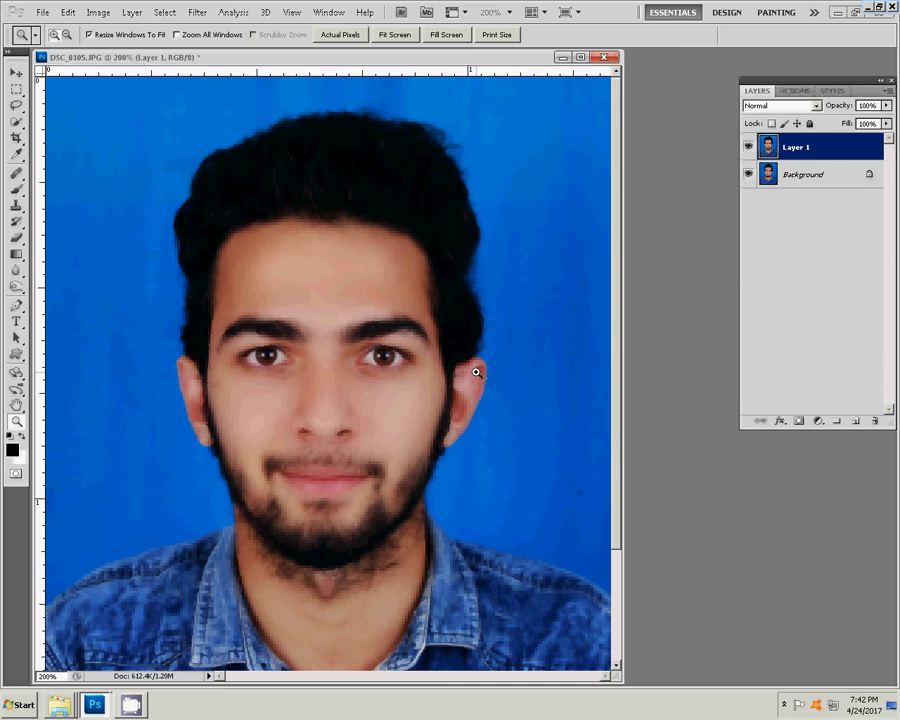
right_click(479, 357)
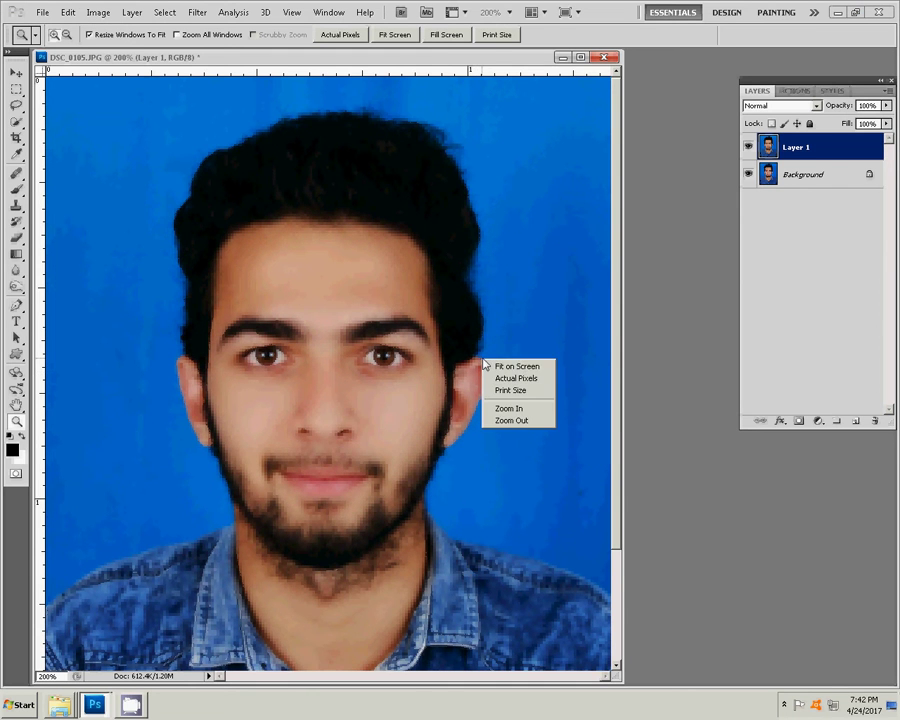
left_click(503, 367)
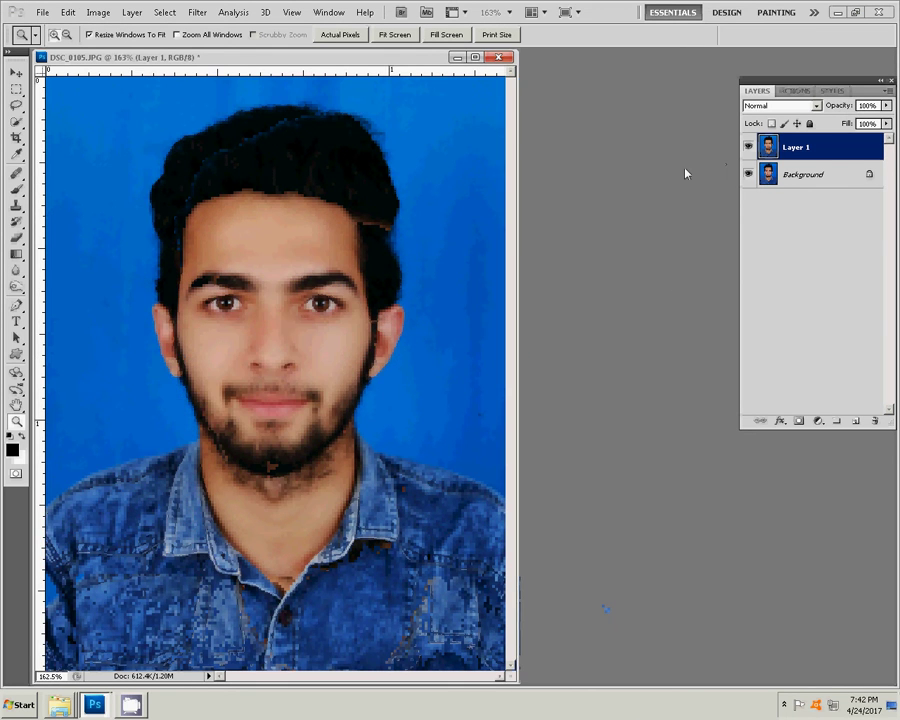
key("ctrl+e")
- Run the photo-sheet action and rotate the sheet 90° clockwise
left_click(796, 91)
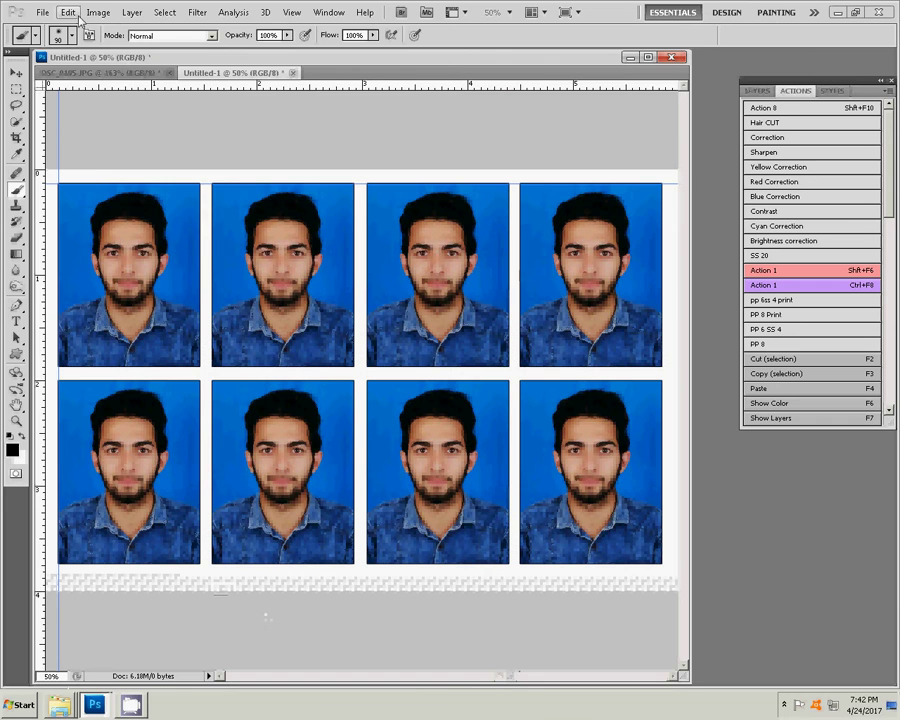
left_click(98, 12)
mouse_move(125, 131)
left_click(256, 141)
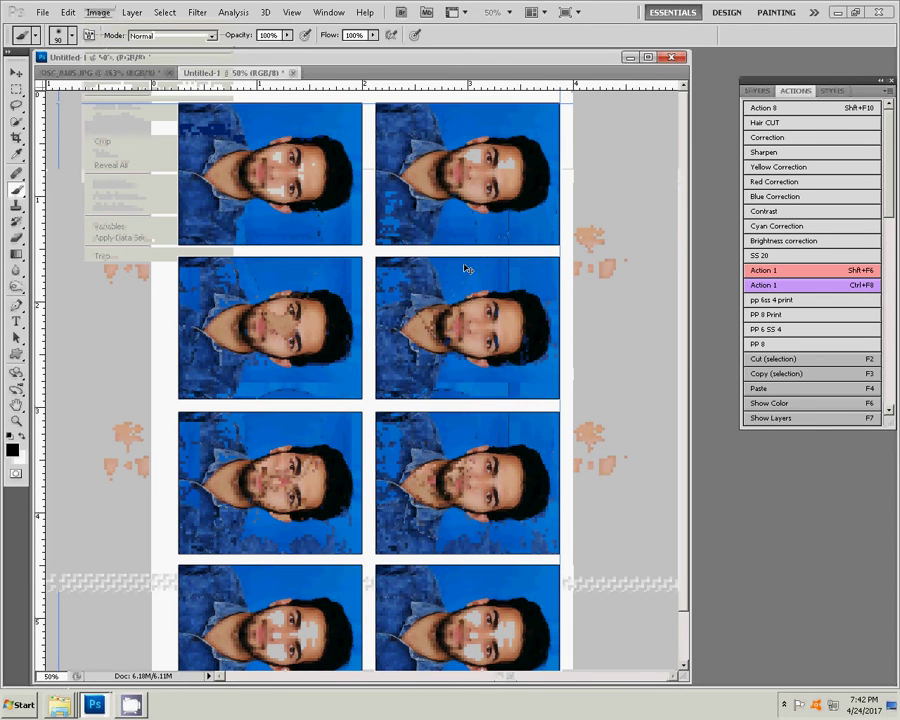
- Apply a -7 Magenta–Green midtone colour balance to the sheet
key("ctrl+b")
left_click_drag(663, 292, 660, 292)
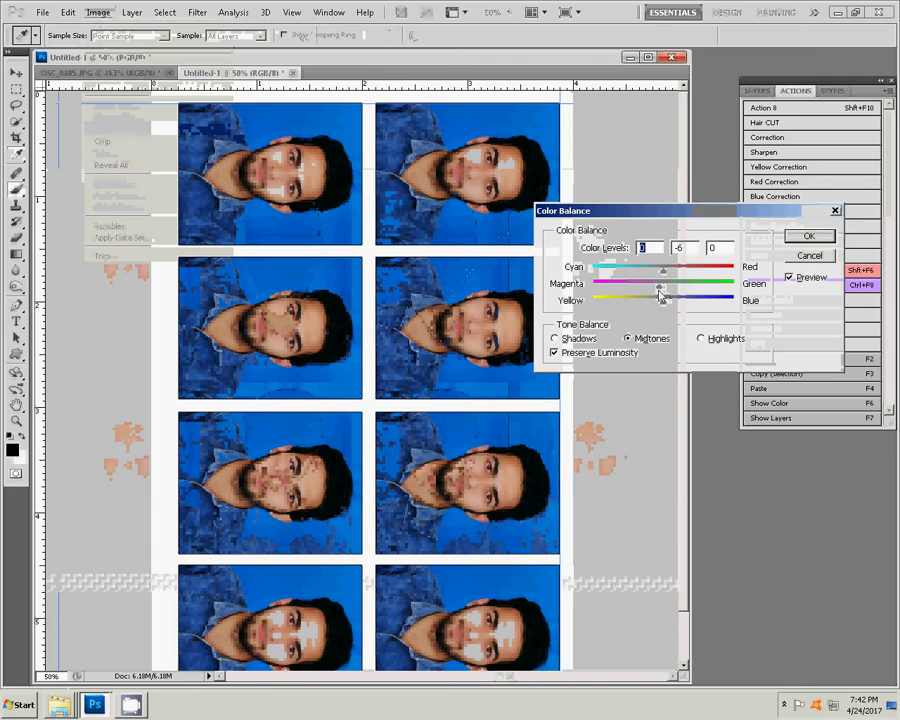
left_click(805, 236)
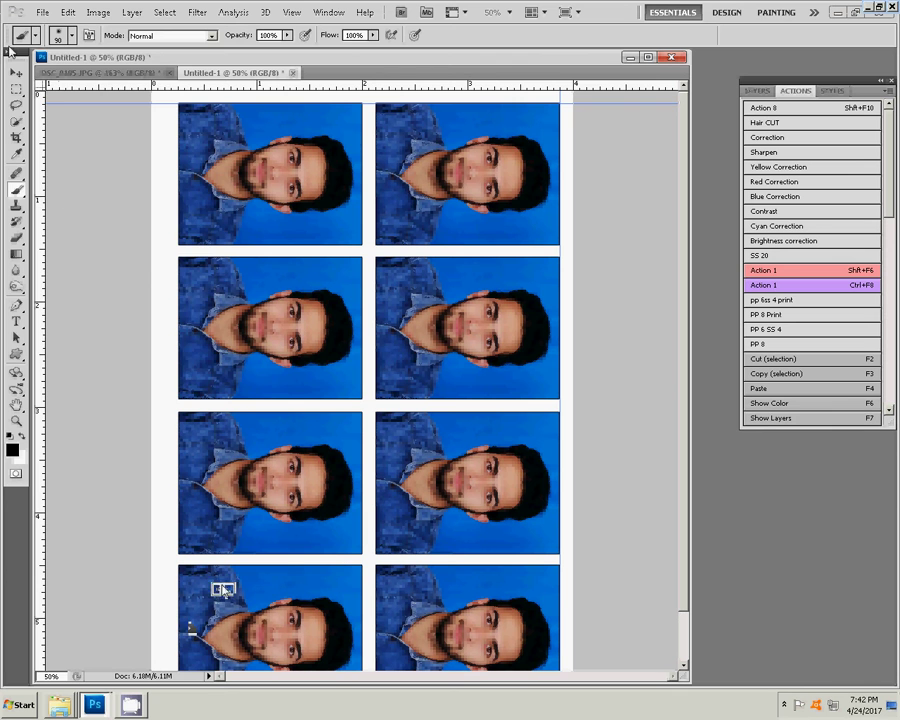
- Print the sheet to the HiTi S420 with Scale to Fit Media enabled
left_click(42, 14)
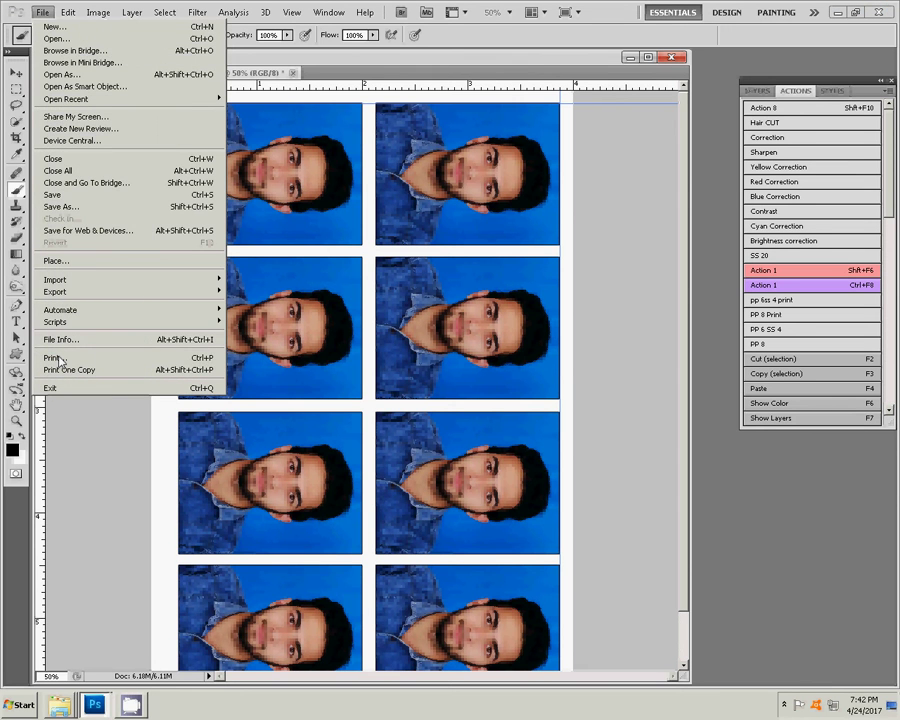
left_click(52, 357)
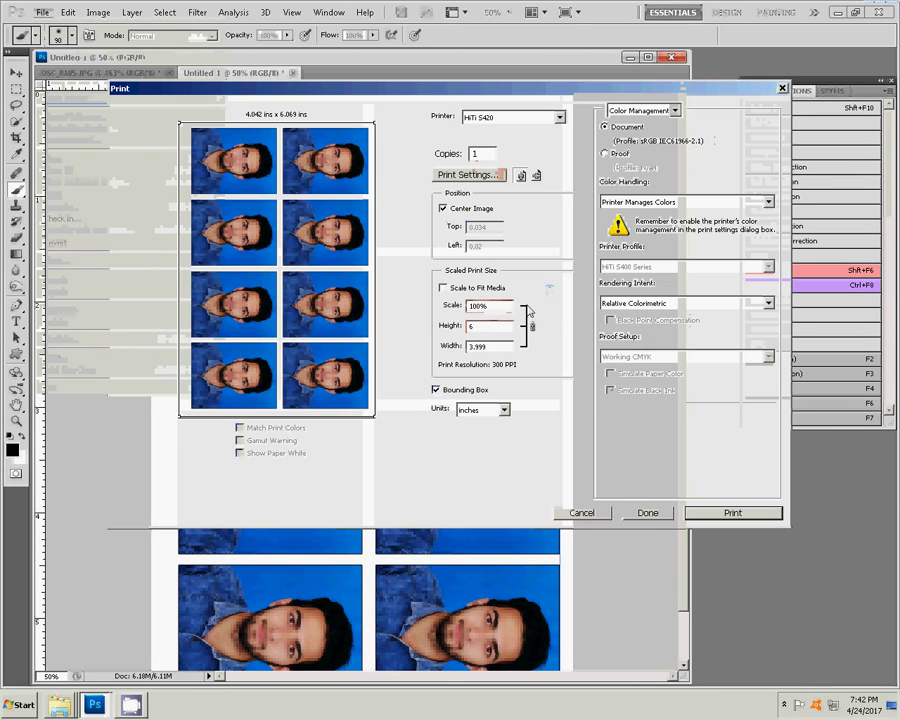
left_click(478, 292)
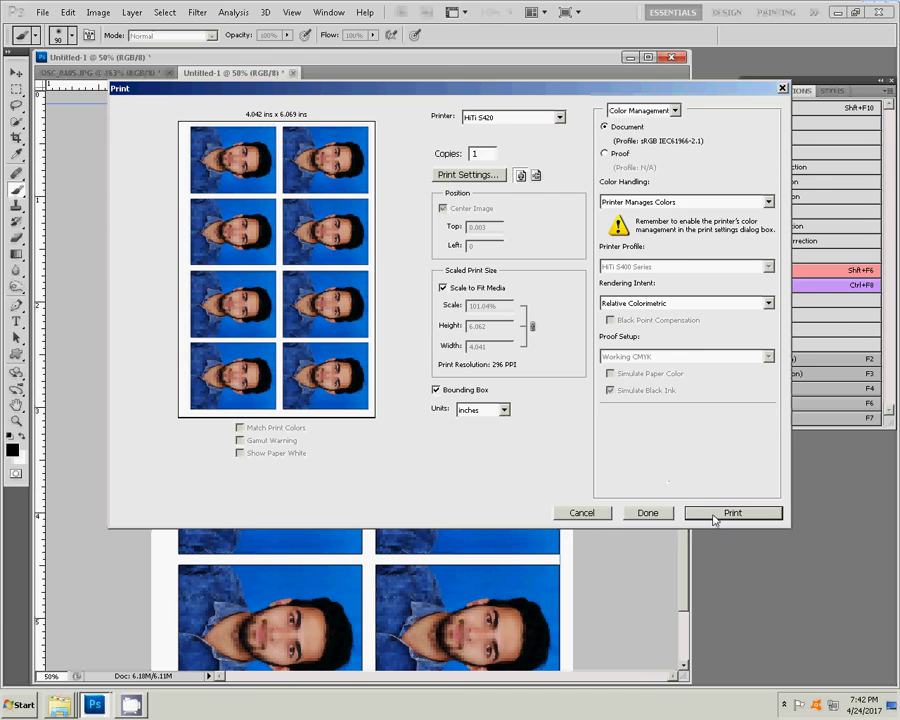
left_click(715, 516)
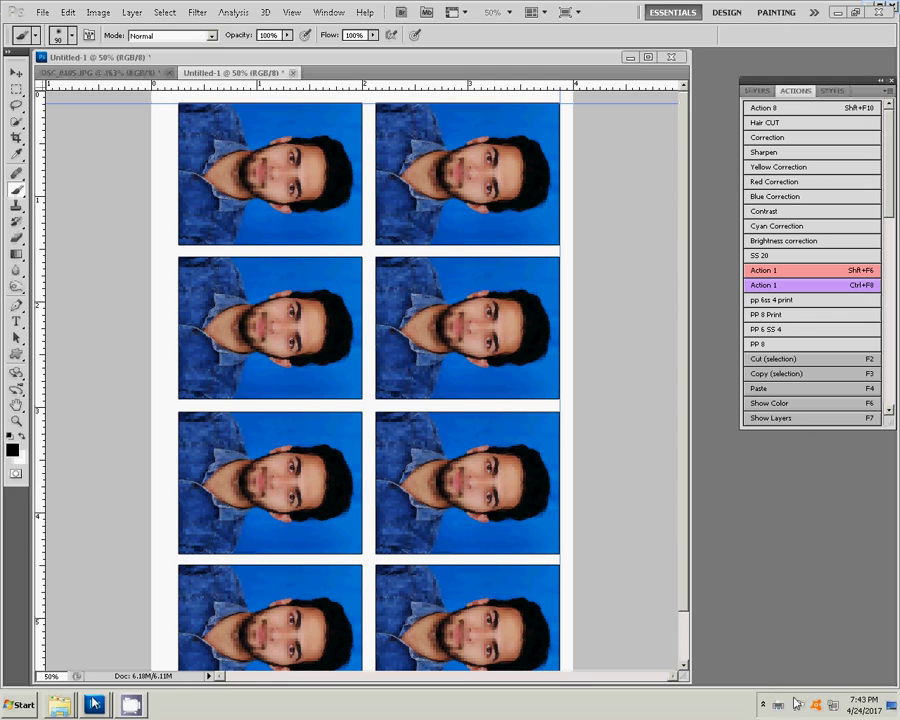
left_click(94, 704)
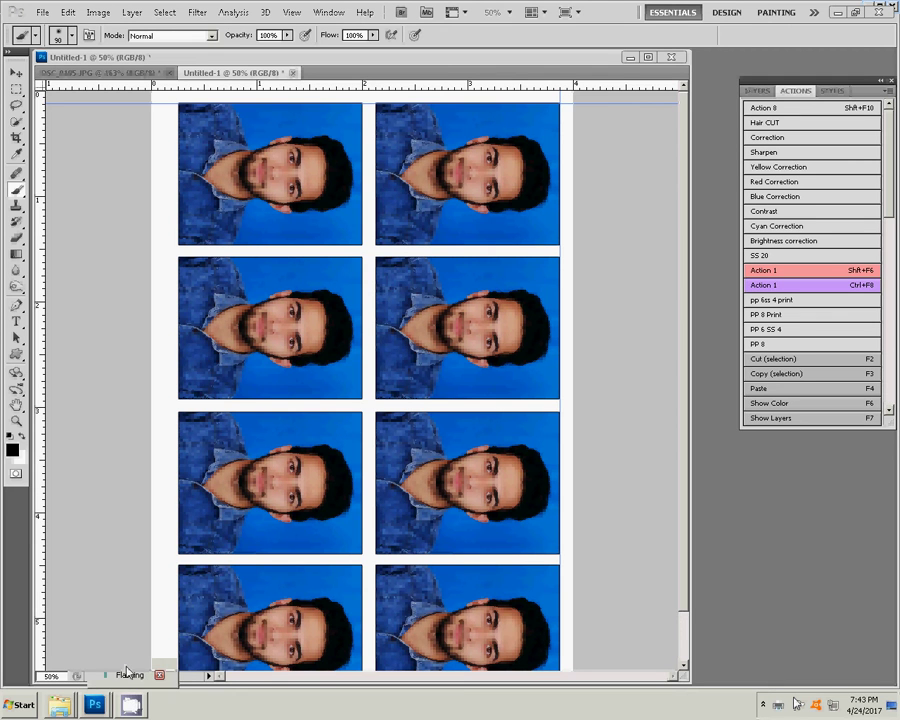
left_click(133, 705)
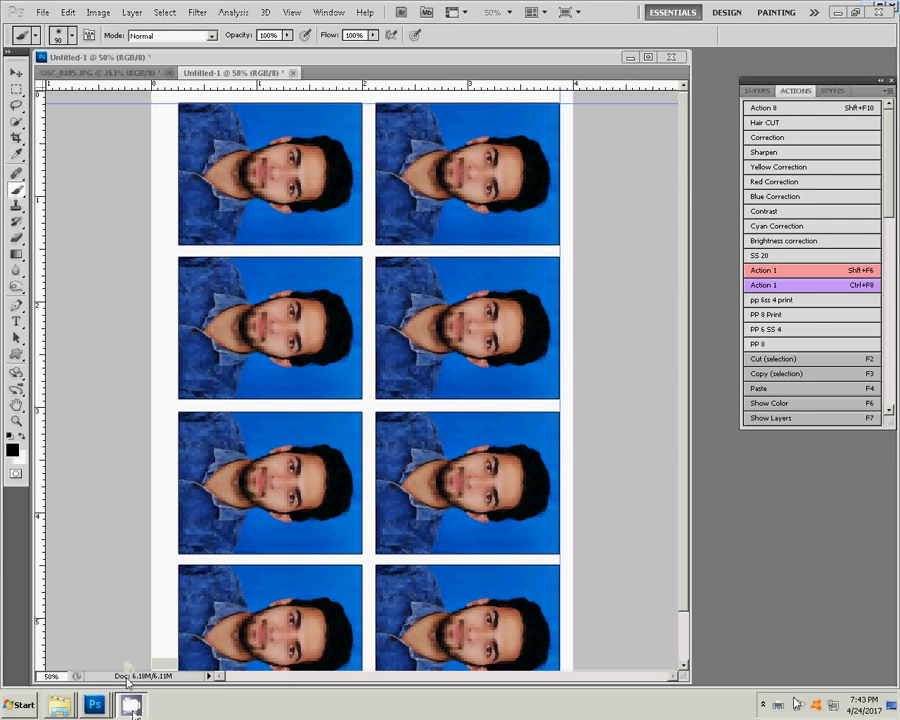
left_click(786, 704)
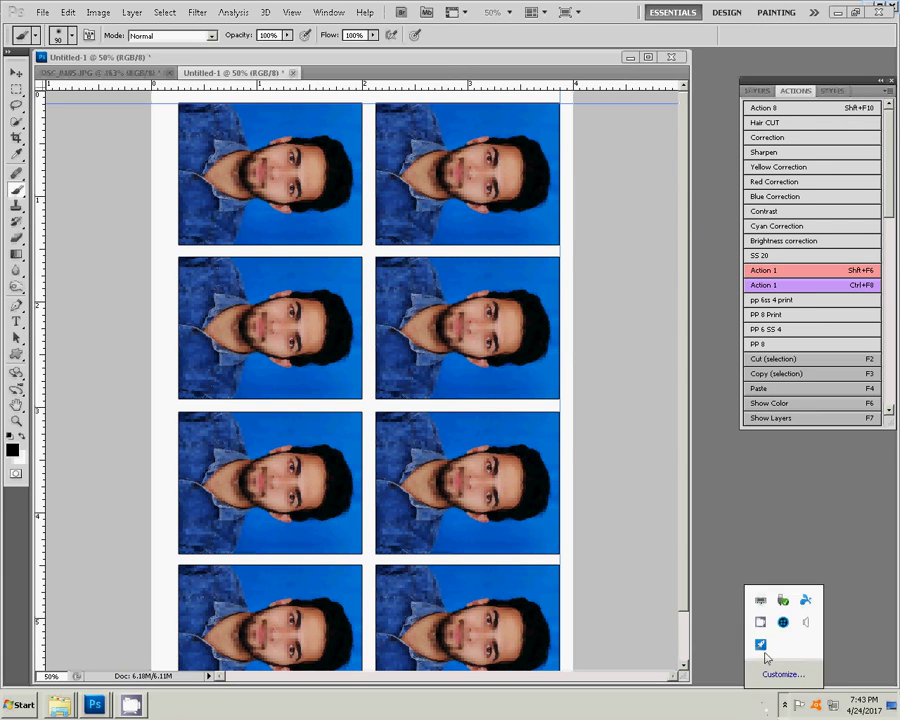
left_click(584, 550)
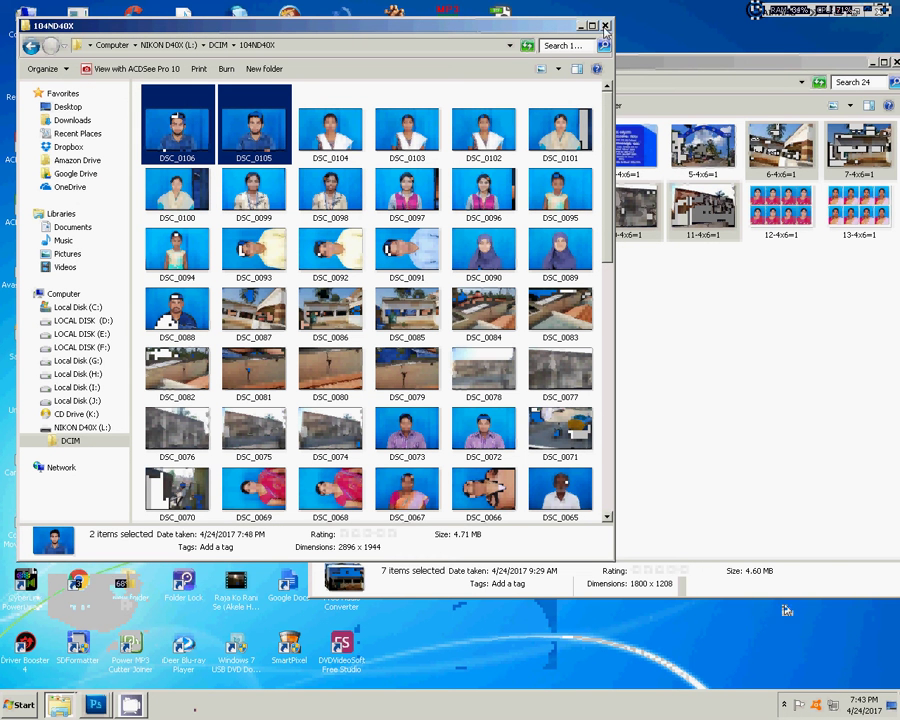
- Close the 104ND40X and 24 folder windows and reveal the hidden notification-area icons
left_click(605, 27)
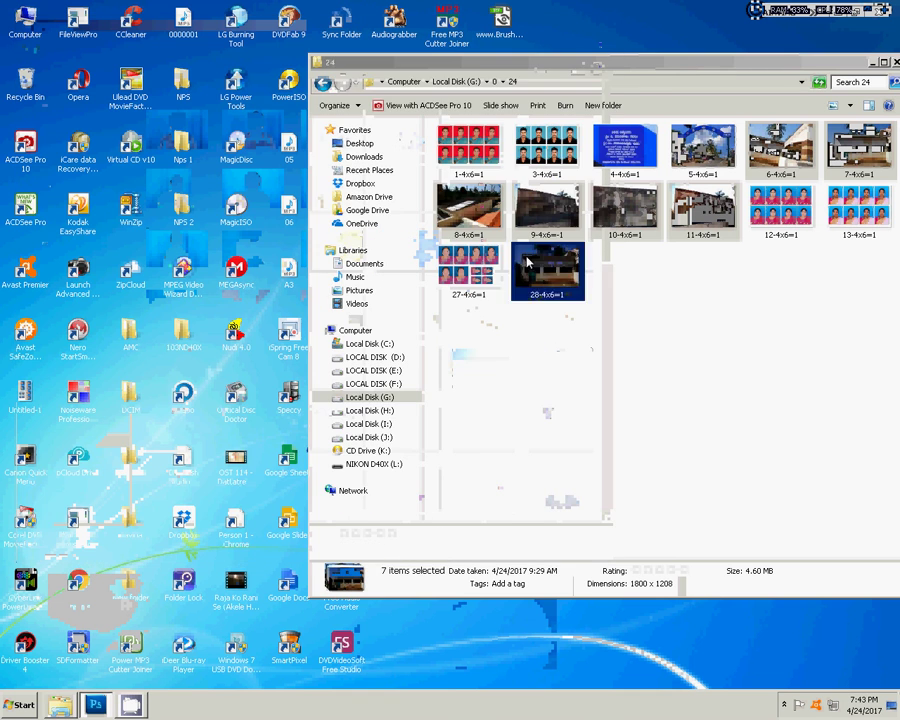
left_click(896, 63)
left_click(784, 705)
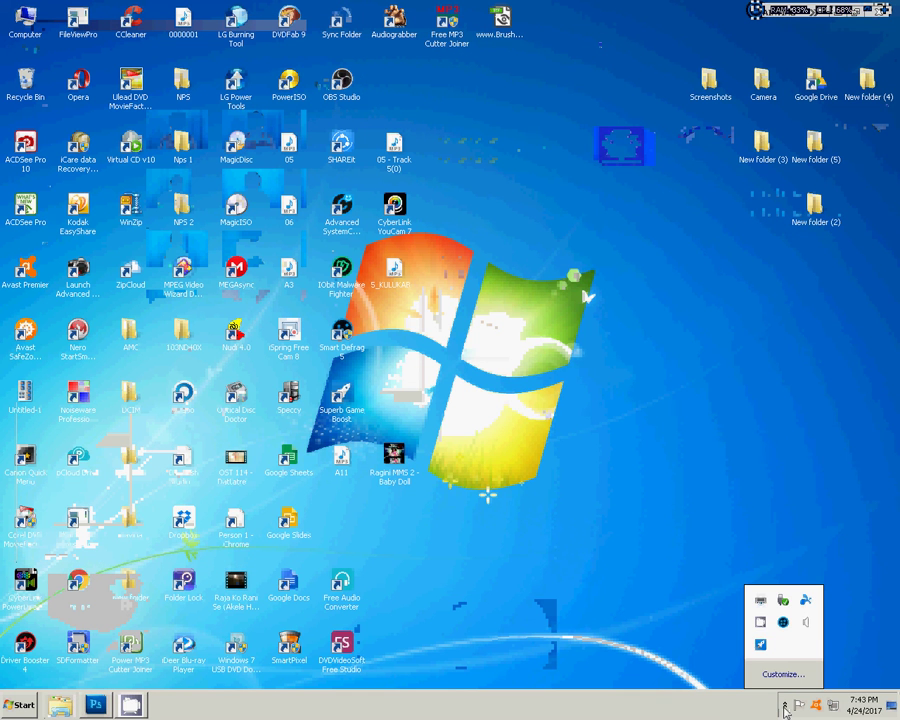